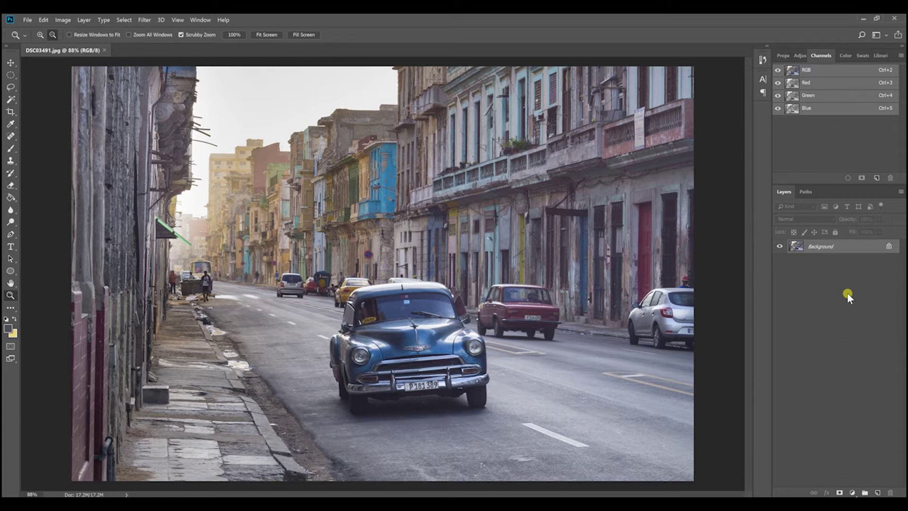
Duplicate the Background layer of the Havana street photo into Layer 1
{"action": "key", "text": "ctrl+j"}
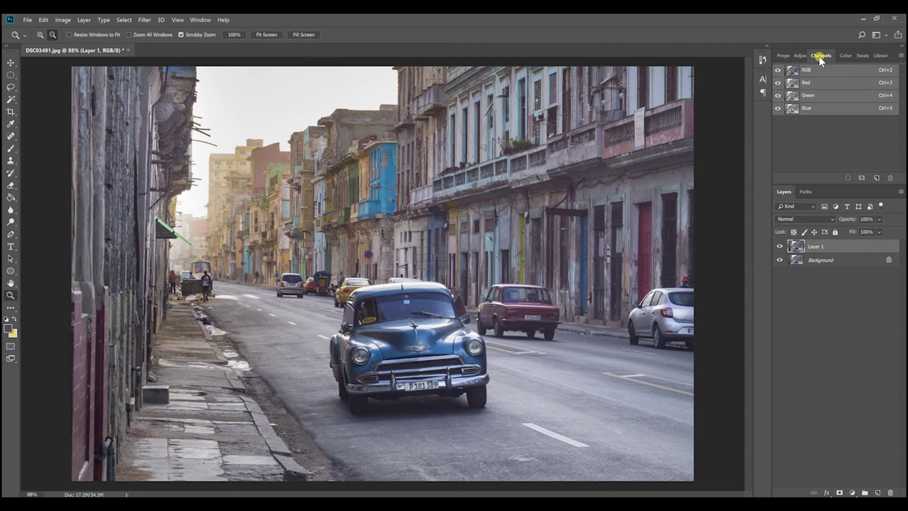
Load the RGB channel's bright tones as a luminosity selection of the street scene
{"action": "left_click", "coordinate": [178, 21]}
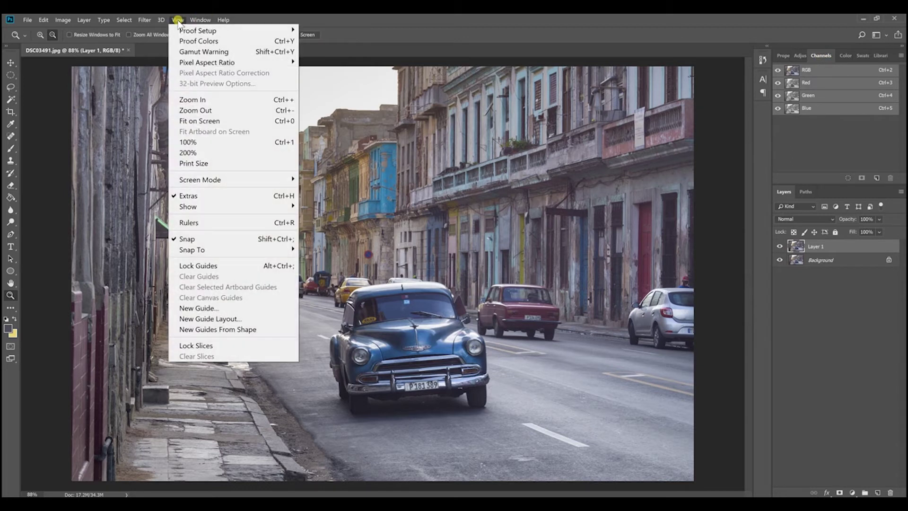
{"action": "mouse_move", "coordinate": [199, 21]}
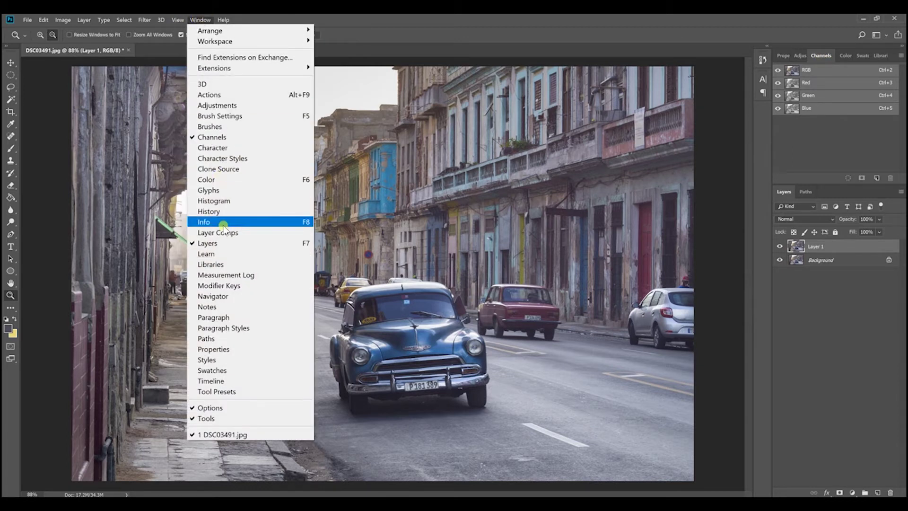
{"action": "left_click", "coordinate": [370, 16]}
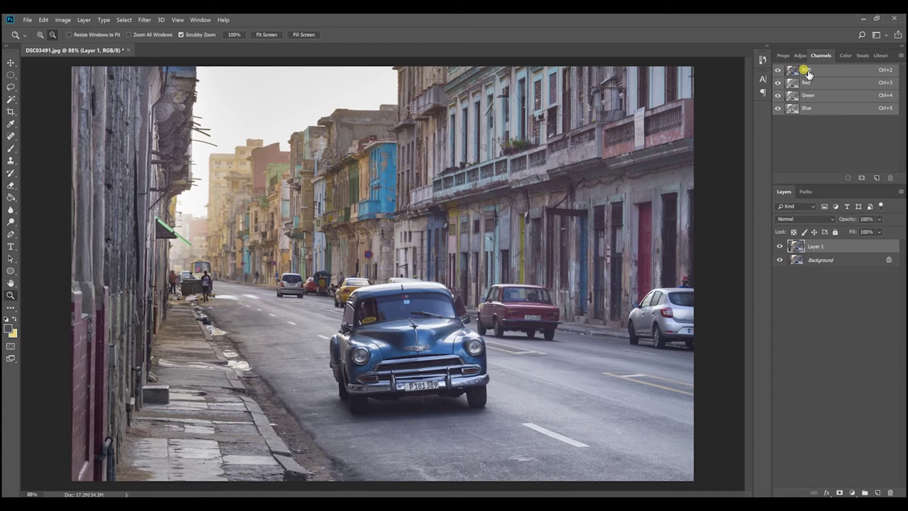
{"action": "left_click_drag", "start_coordinate": [808, 72], "coordinate": [808, 74]}
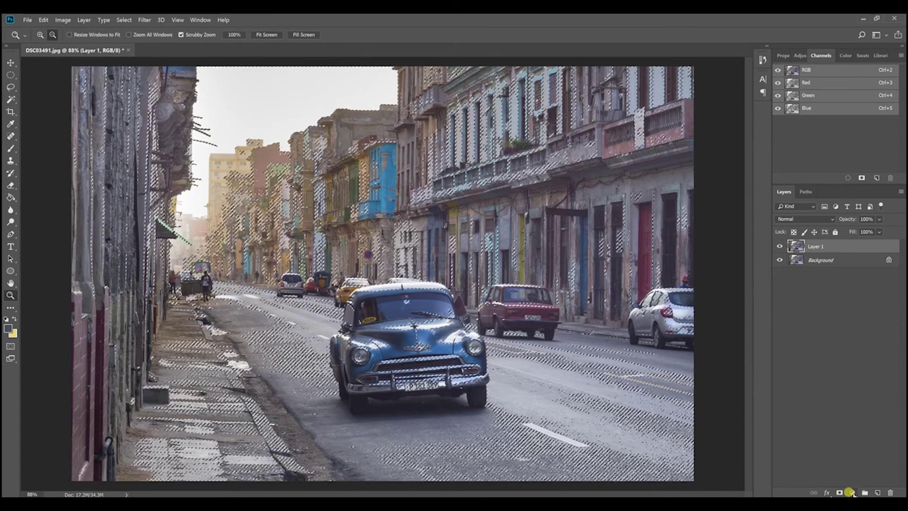
Add a Curves 1 adjustment layer above Layer 1, masked by the luminosity selection
{"action": "left_click", "coordinate": [850, 492]}
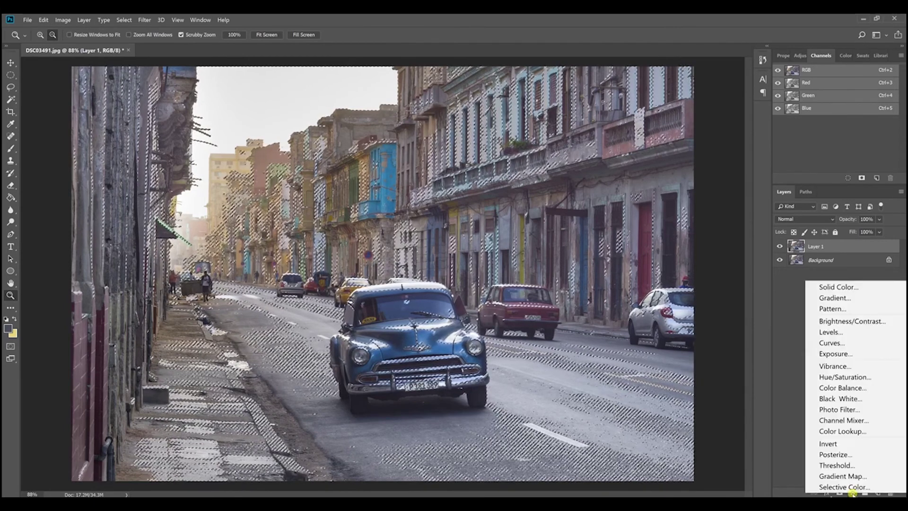
{"action": "left_click", "coordinate": [831, 343]}
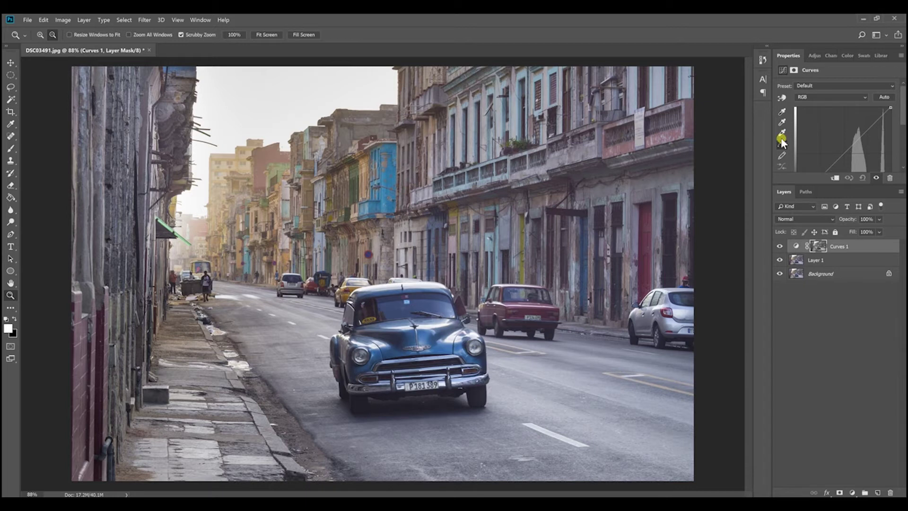
Shape an S-curve: lift the highlights and lower a shadow point to input 77, output 66
{"action": "left_click_drag", "start_coordinate": [800, 185], "coordinate": [805, 253]}
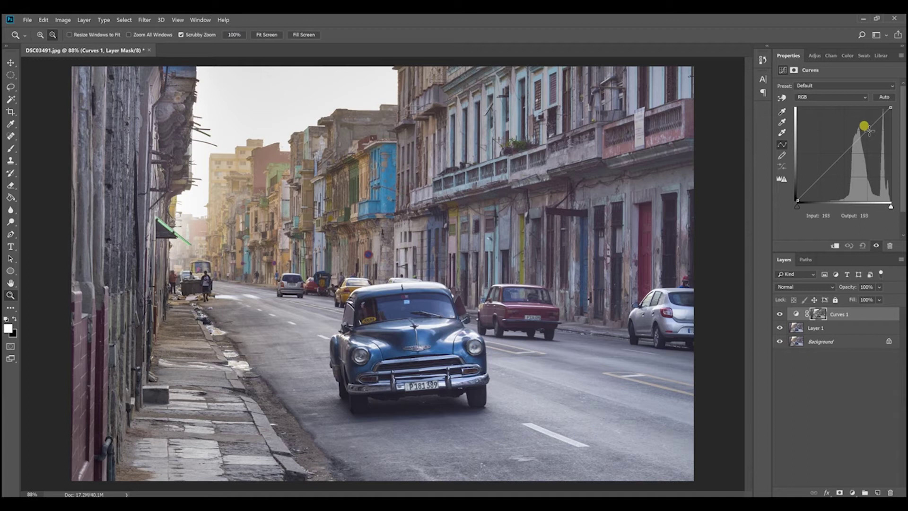
{"action": "left_click_drag", "start_coordinate": [864, 126], "coordinate": [862, 122]}
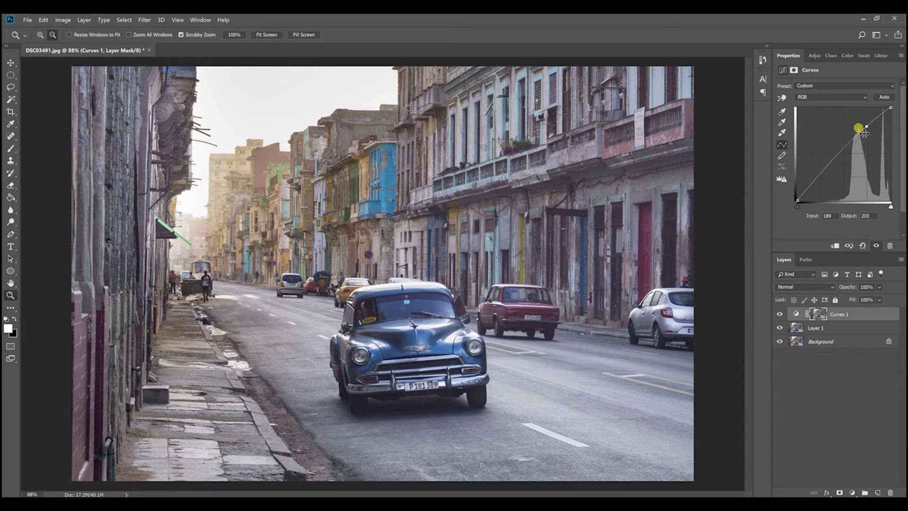
{"action": "left_click", "coordinate": [825, 165]}
{"action": "left_click", "coordinate": [825, 173]}
{"action": "left_click_drag", "start_coordinate": [824, 174], "coordinate": [826, 178]}
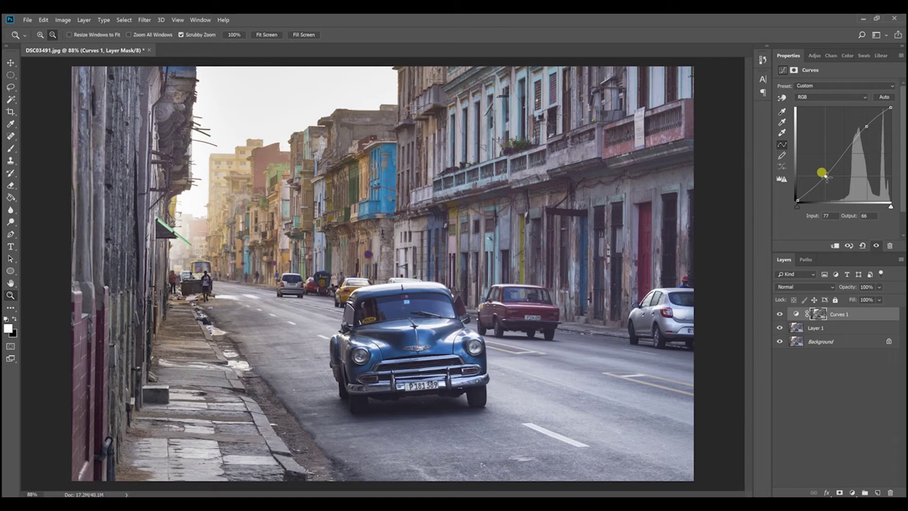
{"action": "left_click_drag", "start_coordinate": [825, 176], "coordinate": [825, 176]}
{"action": "left_click", "coordinate": [818, 349]}
{"action": "left_click", "coordinate": [814, 313]}
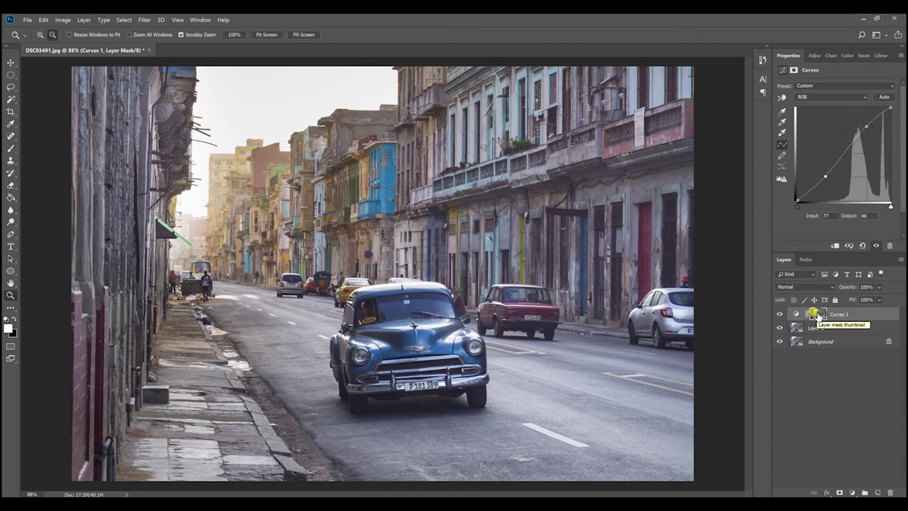
Re-enable the Curves 1 luminosity mask and add an empty white vector mask
{"action": "left_click", "coordinate": [819, 315]}
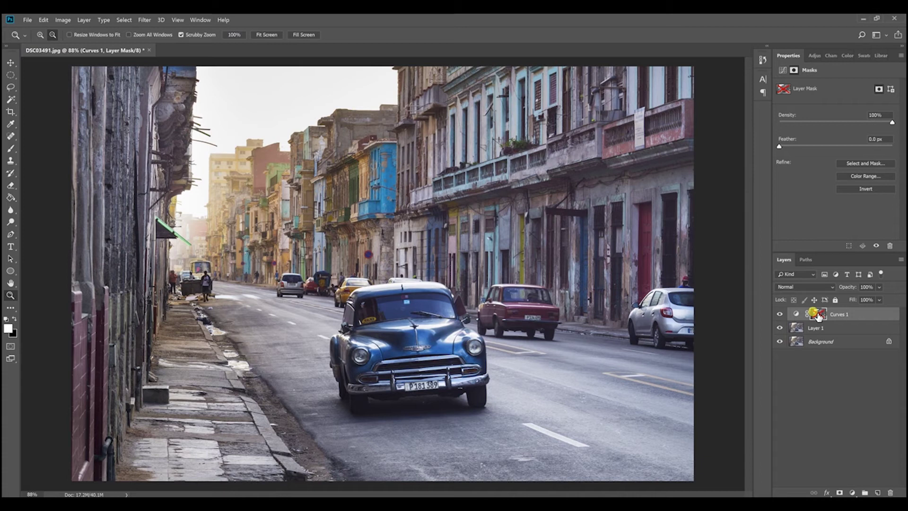
{"action": "left_click", "coordinate": [818, 316], "text": "shift"}
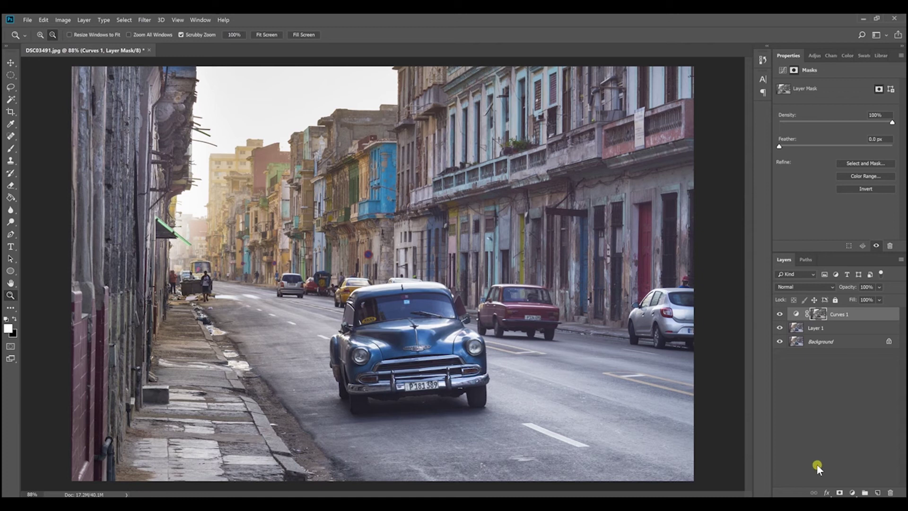
{"action": "left_click", "coordinate": [838, 492]}
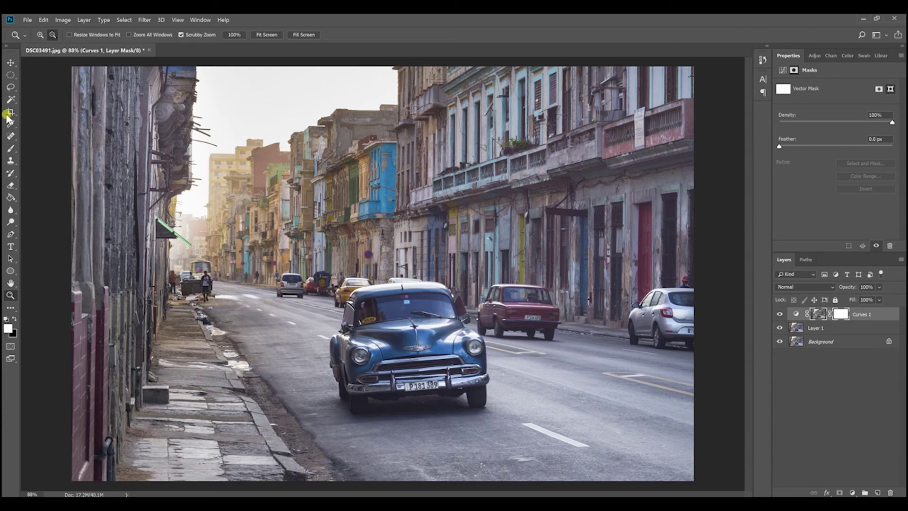
{"action": "left_click", "coordinate": [10, 150]}
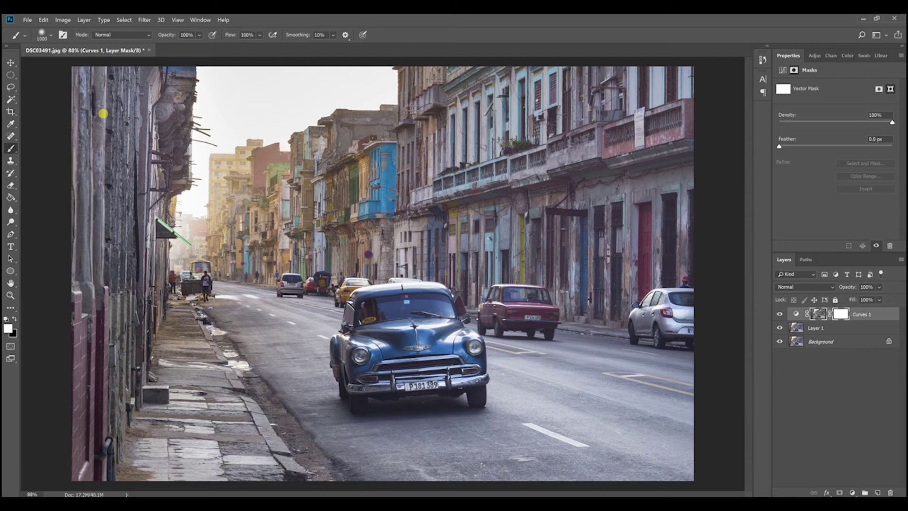
Set the brush to size 200 at 50% opacity, painting in black
{"action": "key", "text": "bracketleft"}
{"action": "key", "text": "bracketleft"}
{"action": "key", "text": "bracketleft"}
{"action": "key", "text": "bracketleft"}
{"action": "key", "text": "bracketleft"}
{"action": "key", "text": "bracketleft"}
{"action": "key", "text": "bracketleft"}
{"action": "key", "text": "bracketleft"}
{"action": "key", "text": "bracketleft"}
{"action": "left_click", "coordinate": [199, 35]}
{"action": "left_click_drag", "start_coordinate": [178, 47], "coordinate": [177, 47]}
{"action": "left_click", "coordinate": [290, 18]}
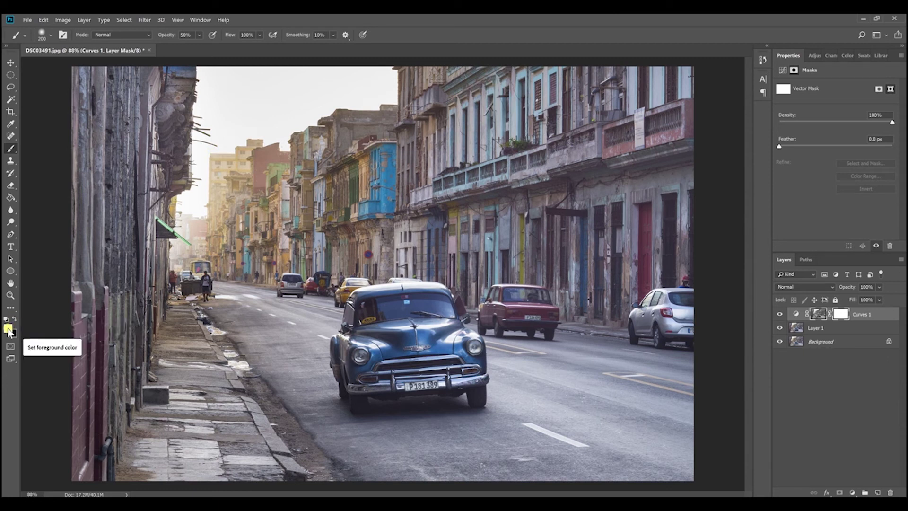
{"action": "key", "text": "d"}
{"action": "left_click", "coordinate": [14, 319]}
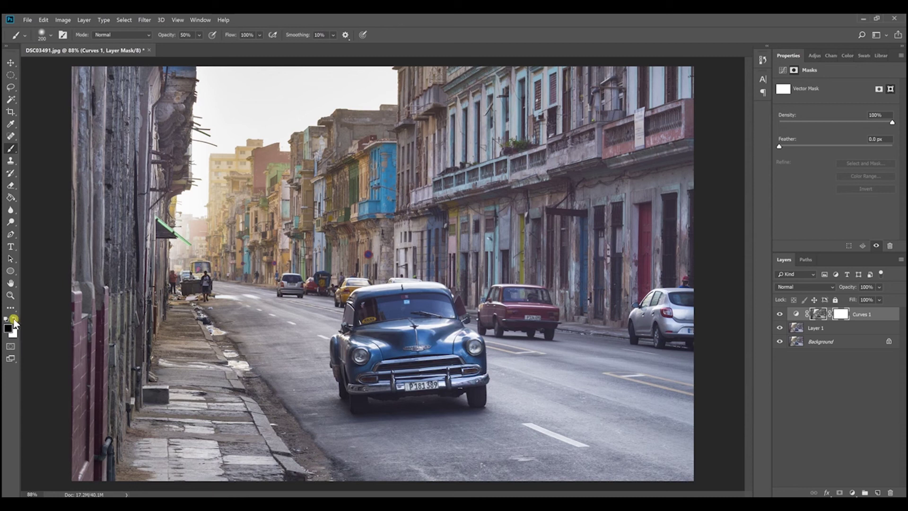